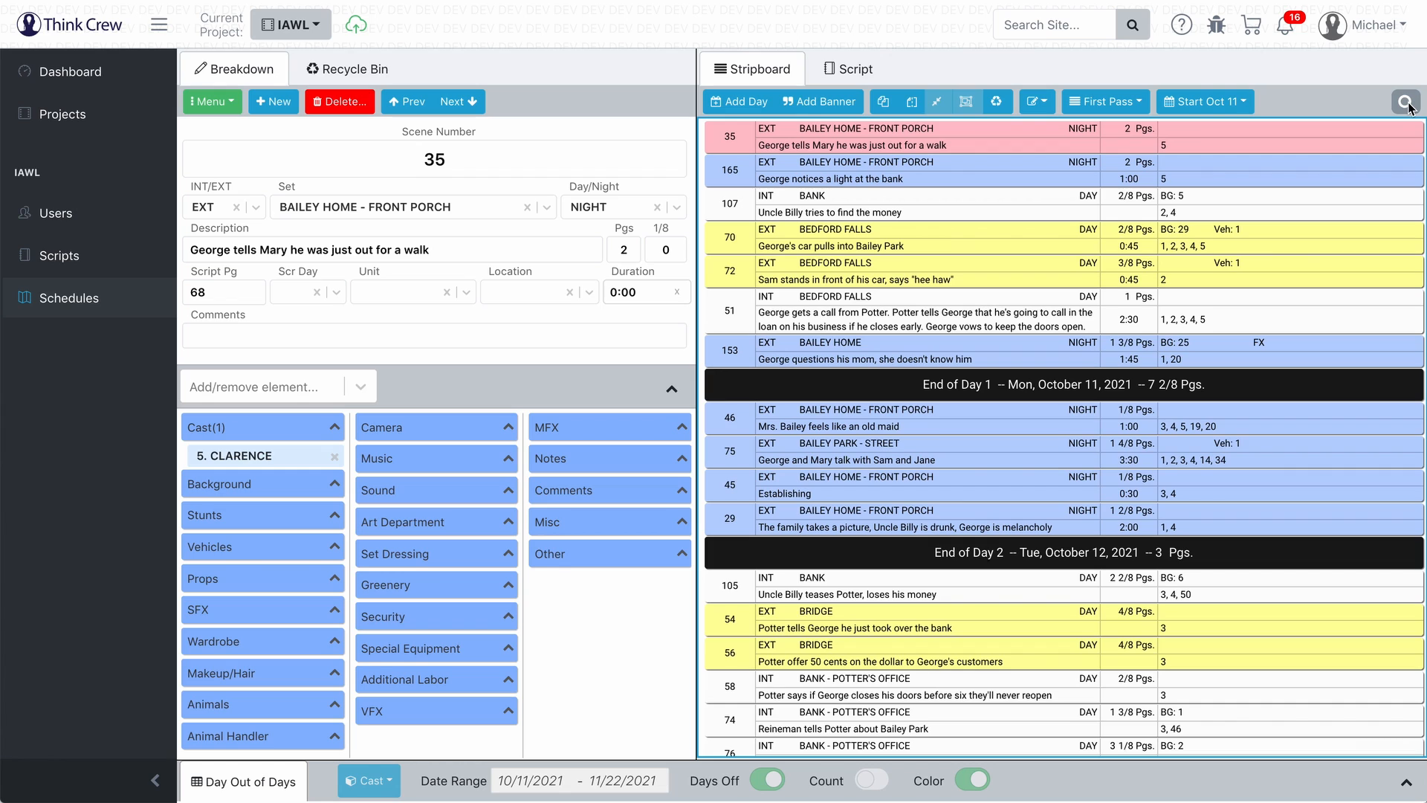
- Open the strip search and select all strips containing "george" in any type of data
click(1406, 104)
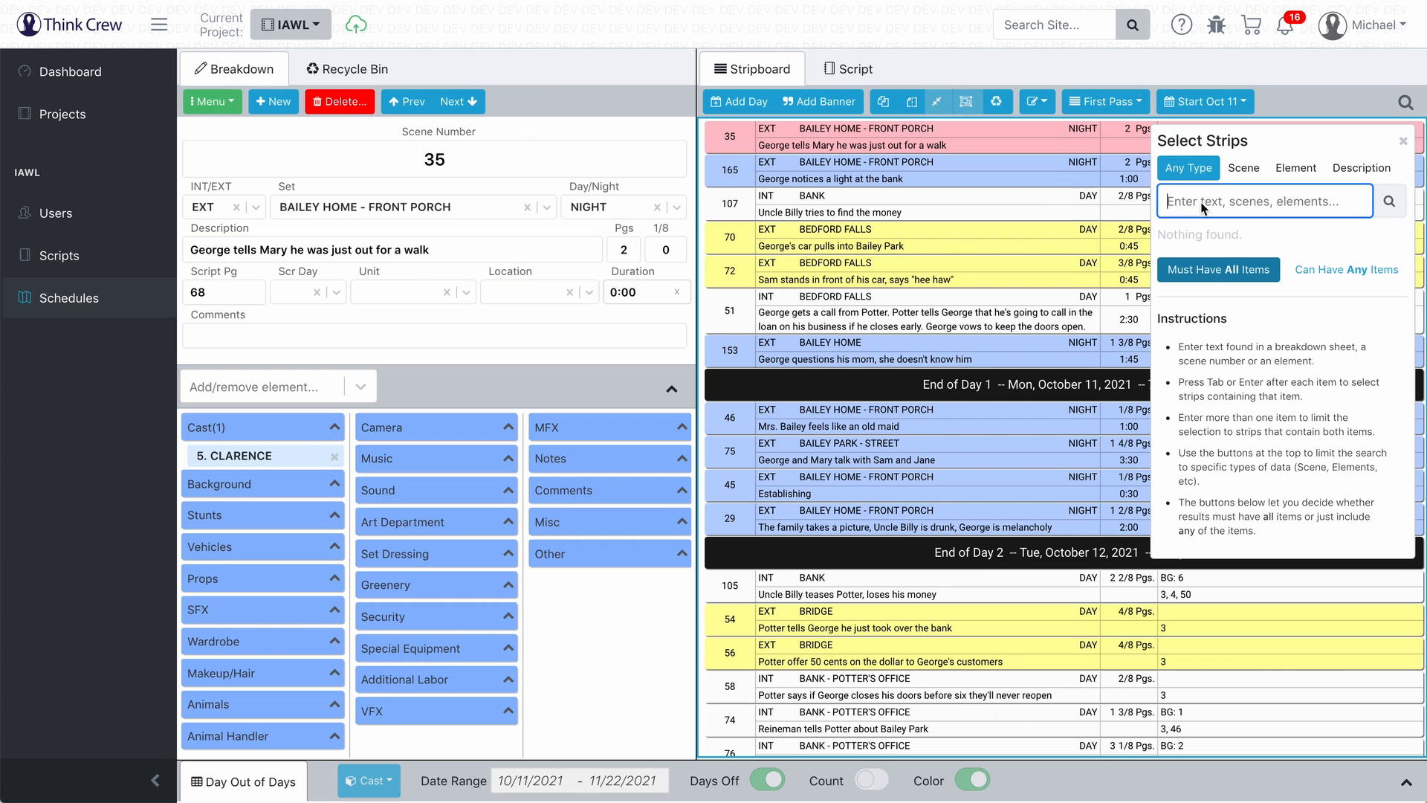
text(george)
key(Return)
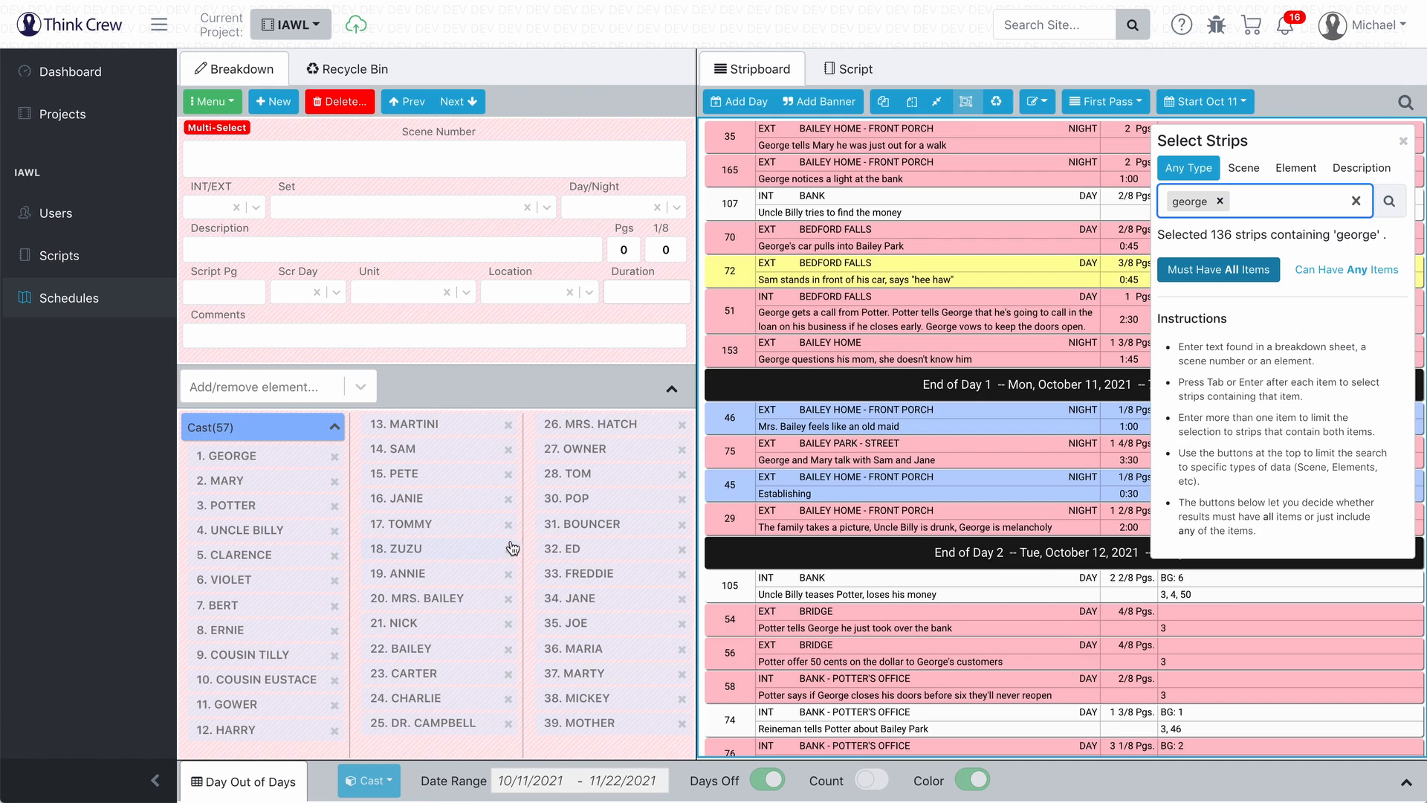
- Clear the "george" term, limit the strip search to scene numbers and select scene 108
click(1222, 202)
click(1254, 169)
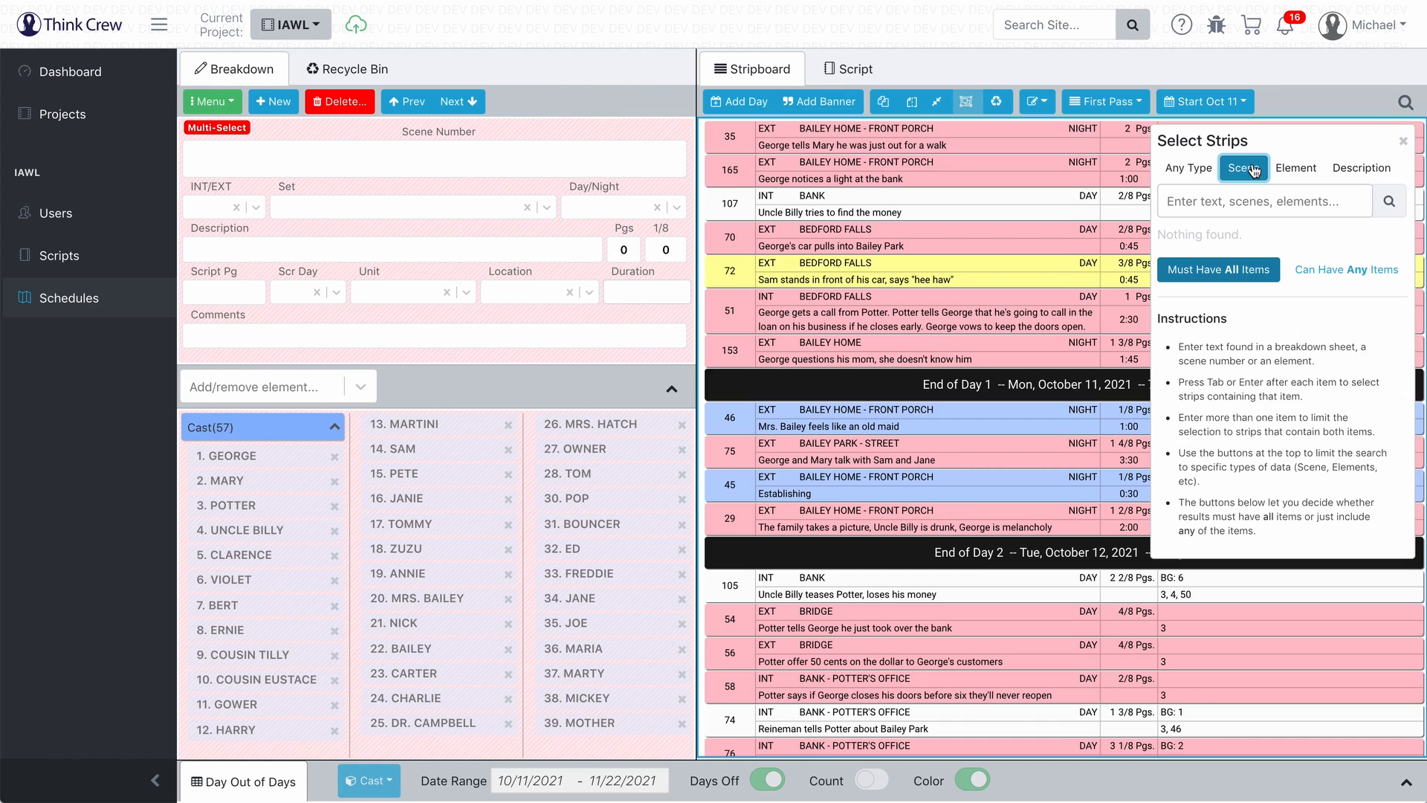
click(1226, 200)
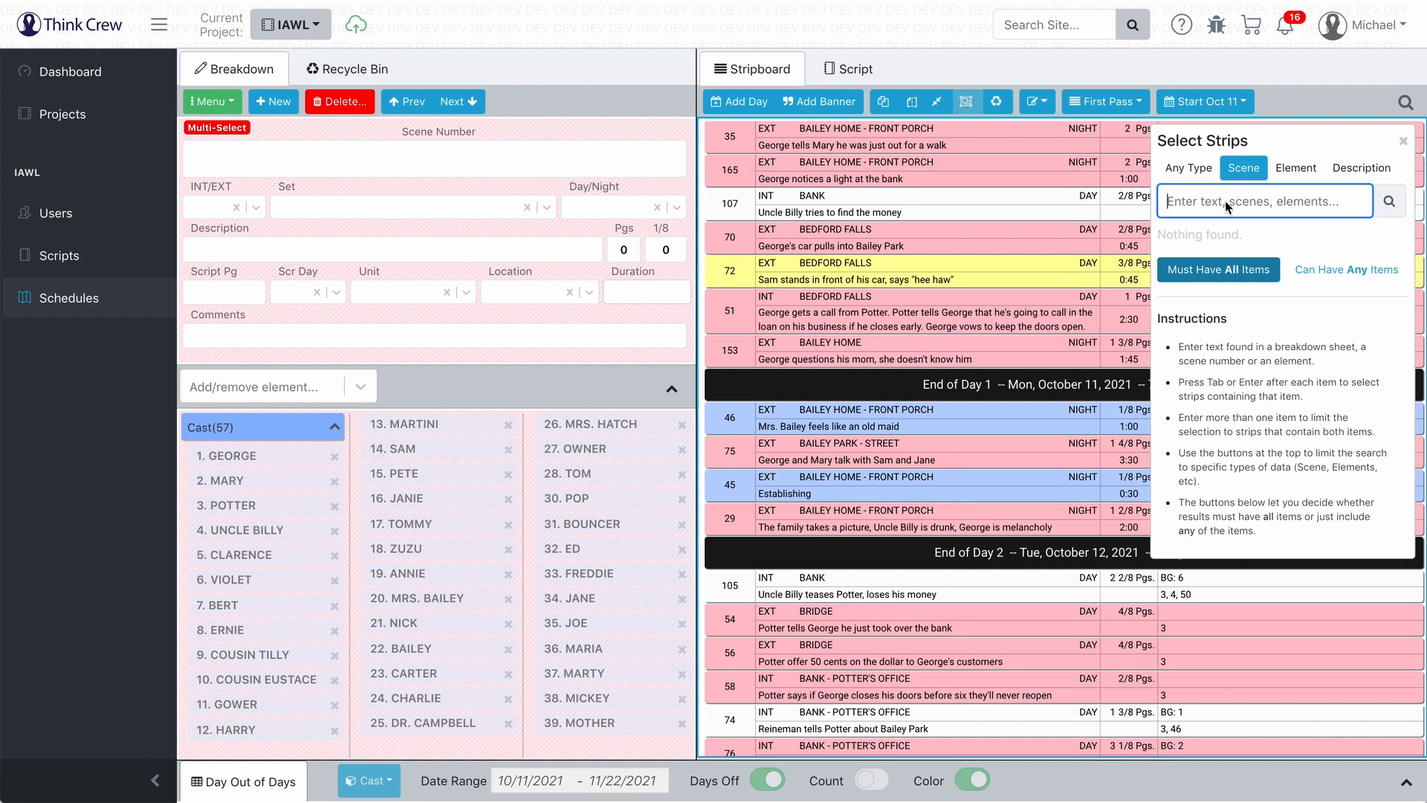
text(108)
key(Return)
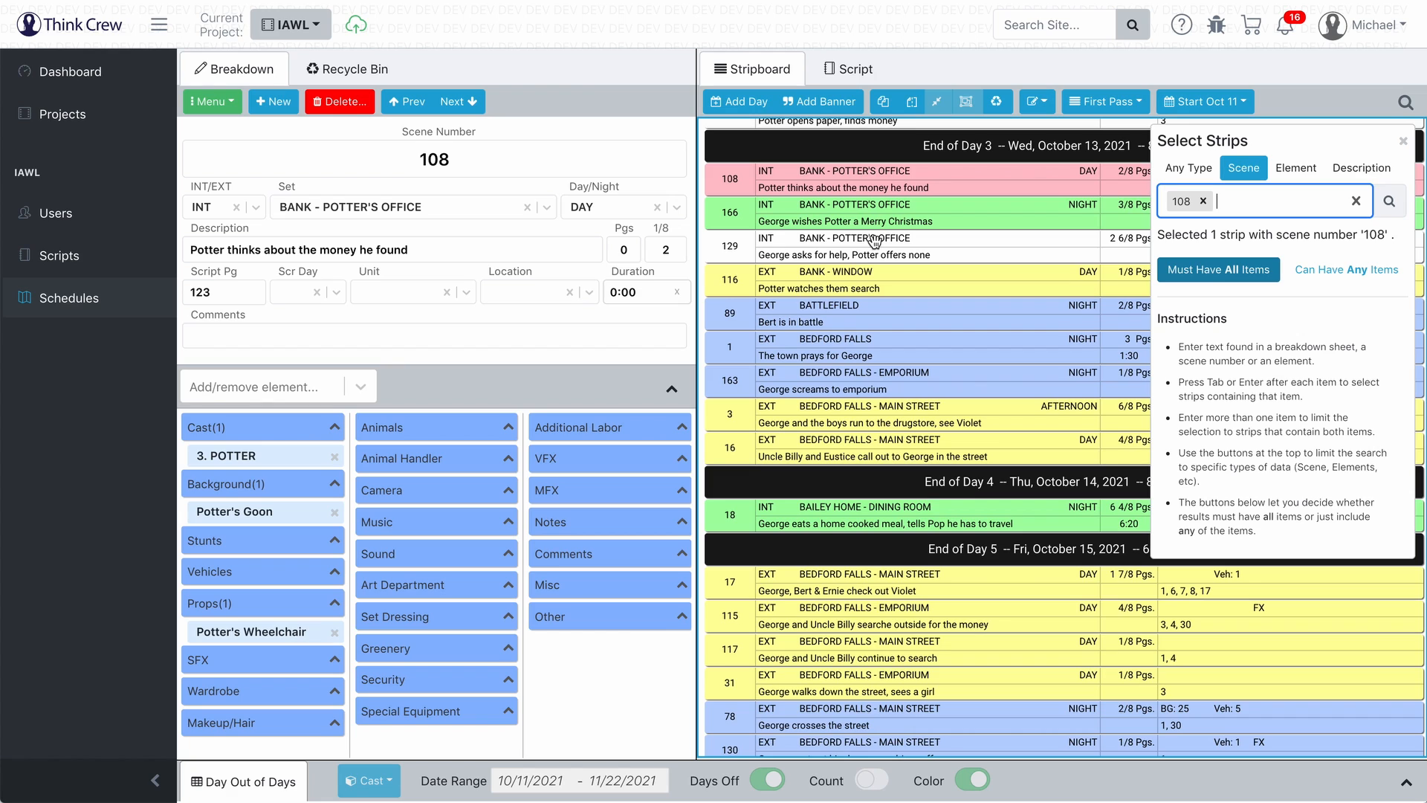
- Limit the strip search to elements and select all strips with an element named "potter"
click(1240, 172)
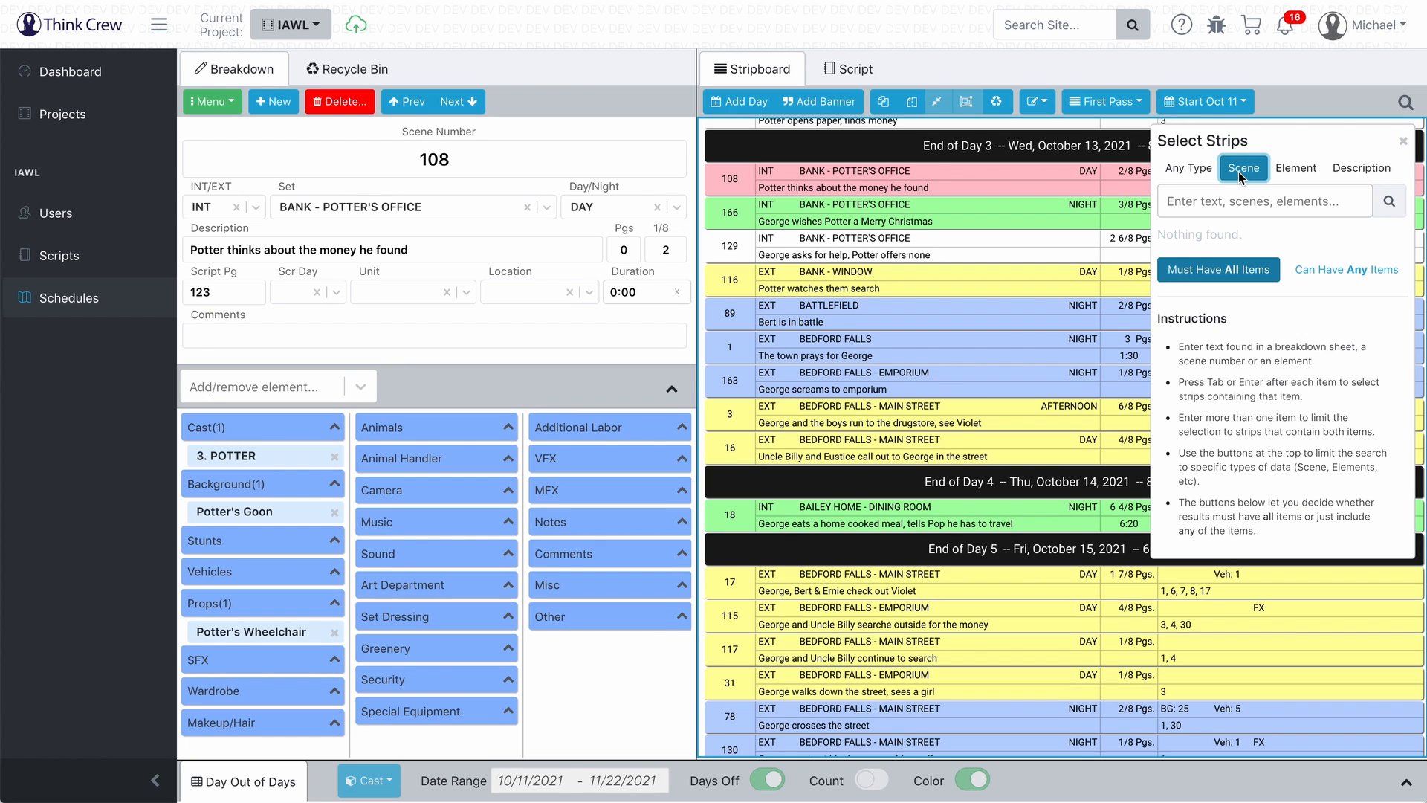
click(1300, 169)
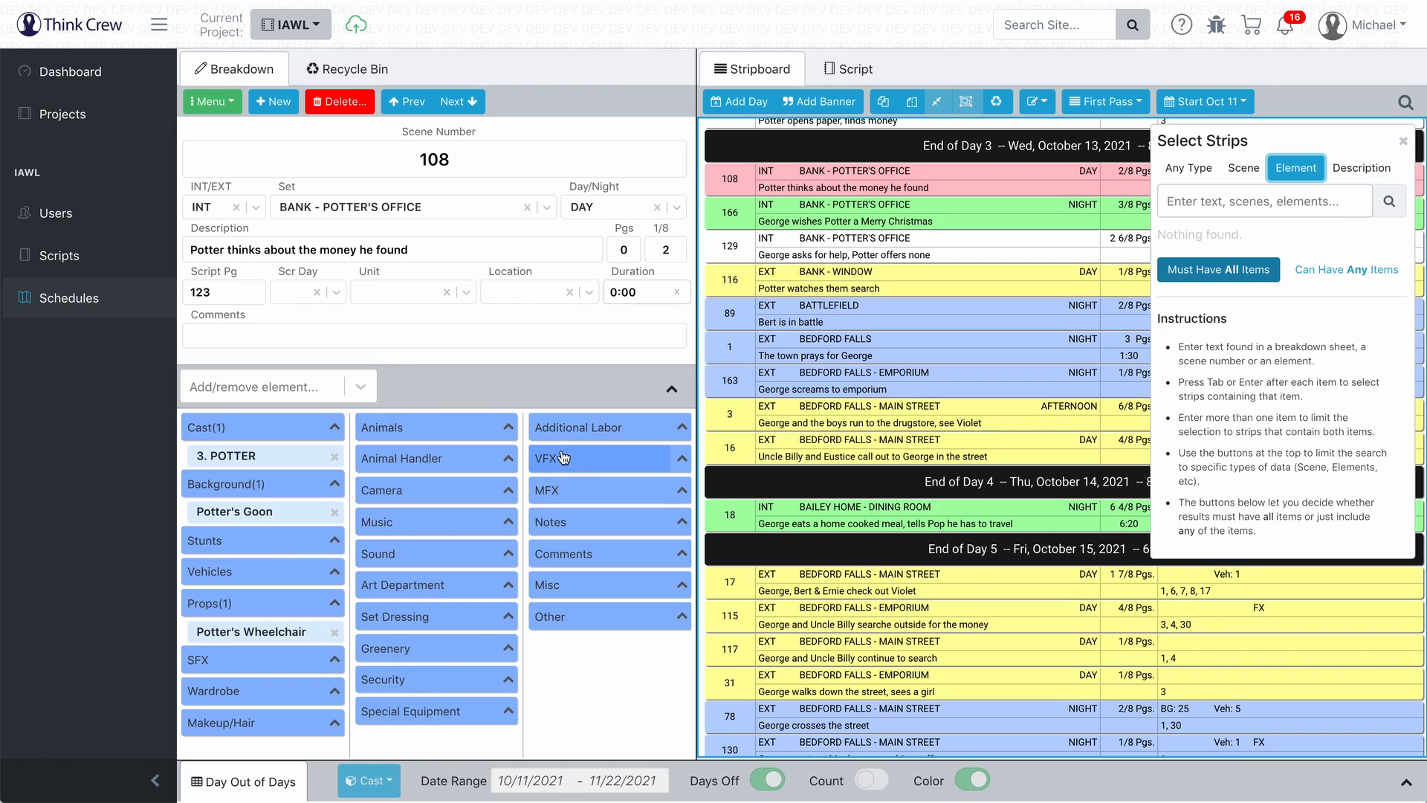
click(1210, 205)
text(potter)
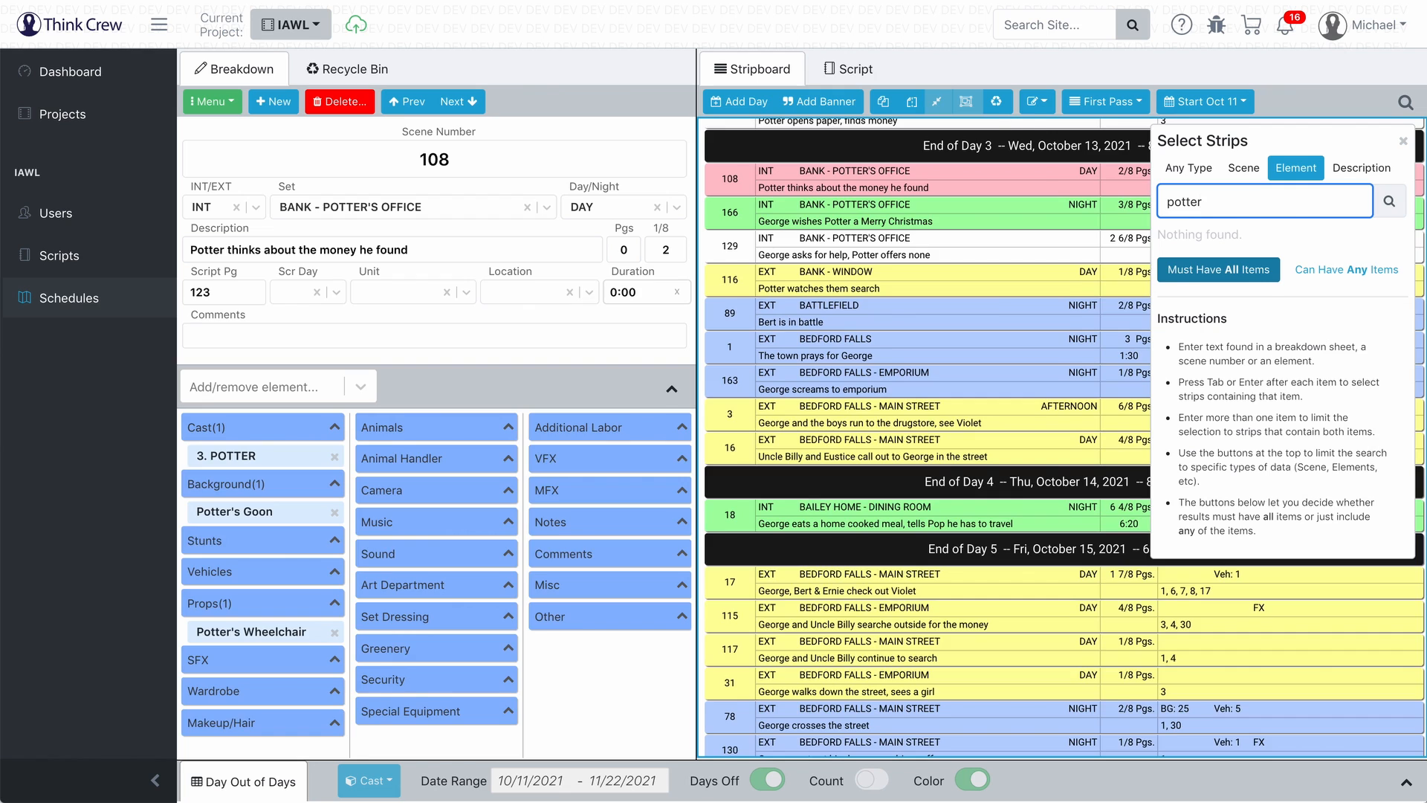
key(Return)
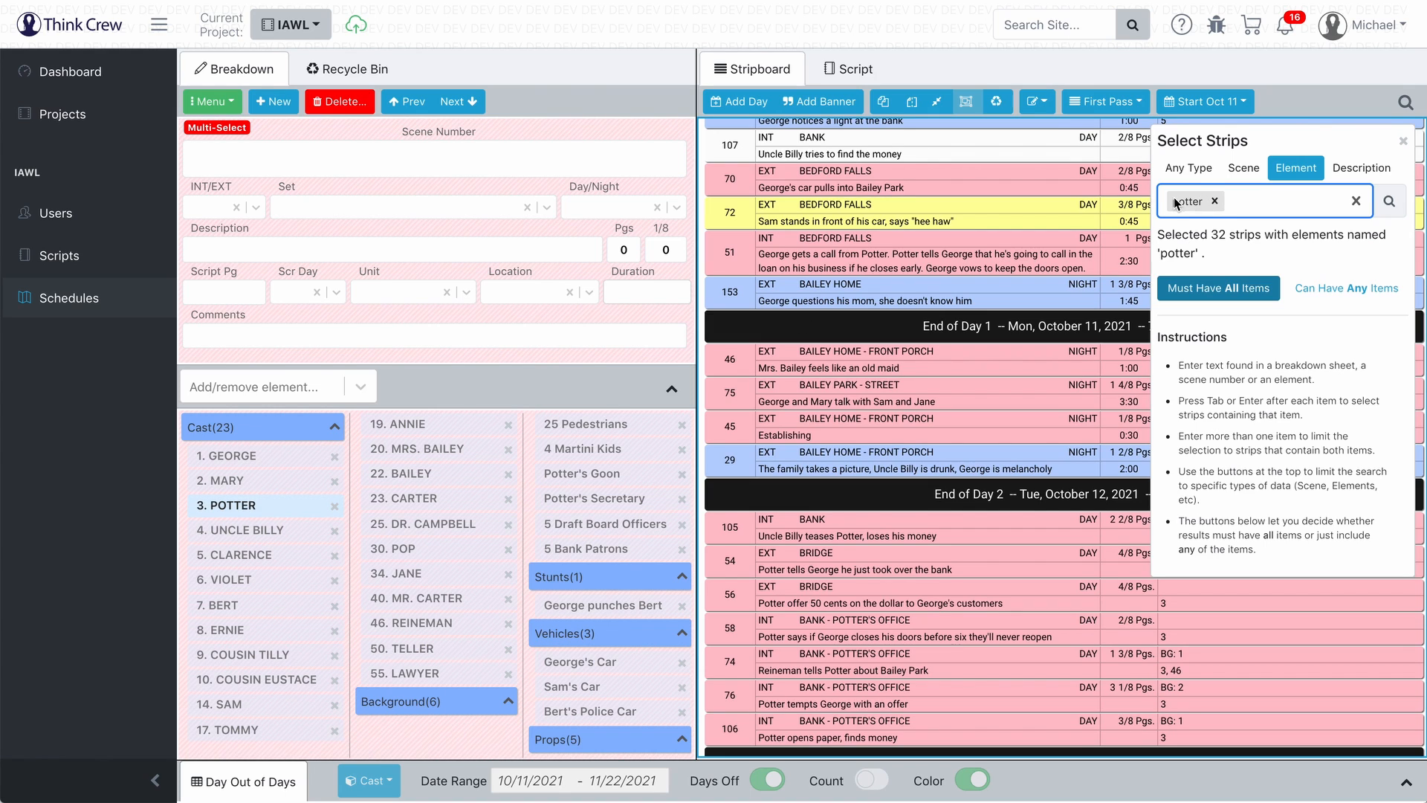
- Replace the element search term with "cousin" to select the strips containing matching elements
click(1215, 201)
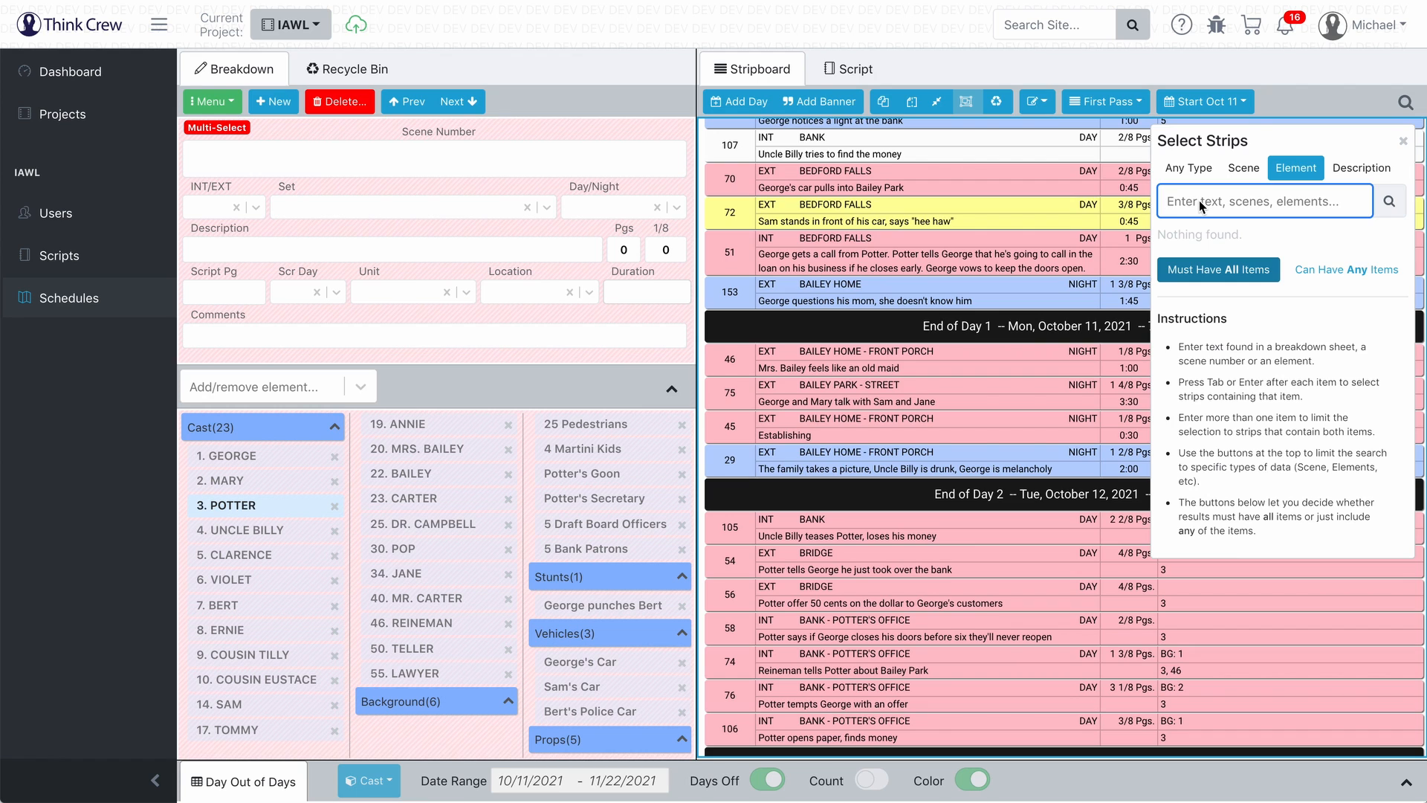
text(cousin)
key(Return)
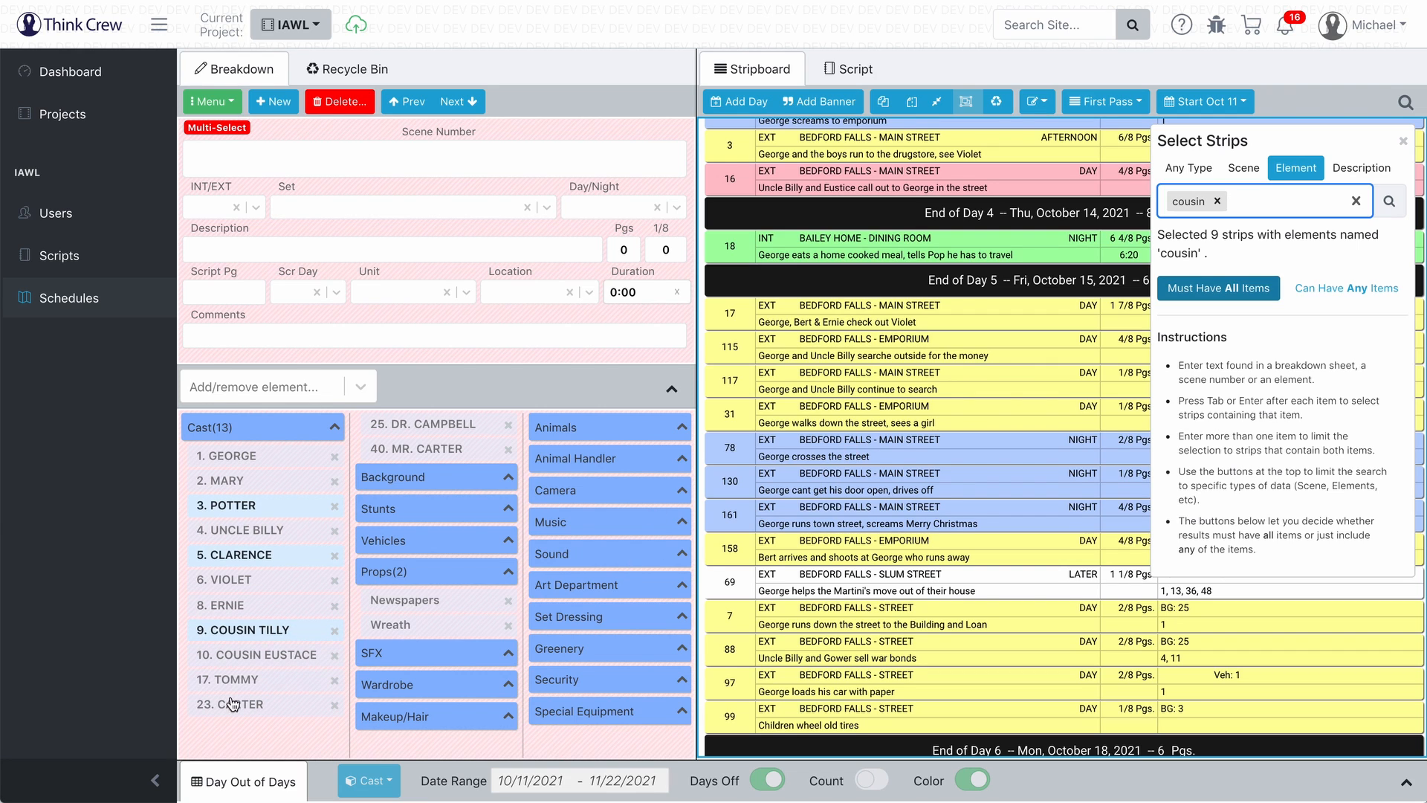
- Limit the strip search to descriptions and select strips whose description includes "move out"
click(1379, 169)
click(1218, 200)
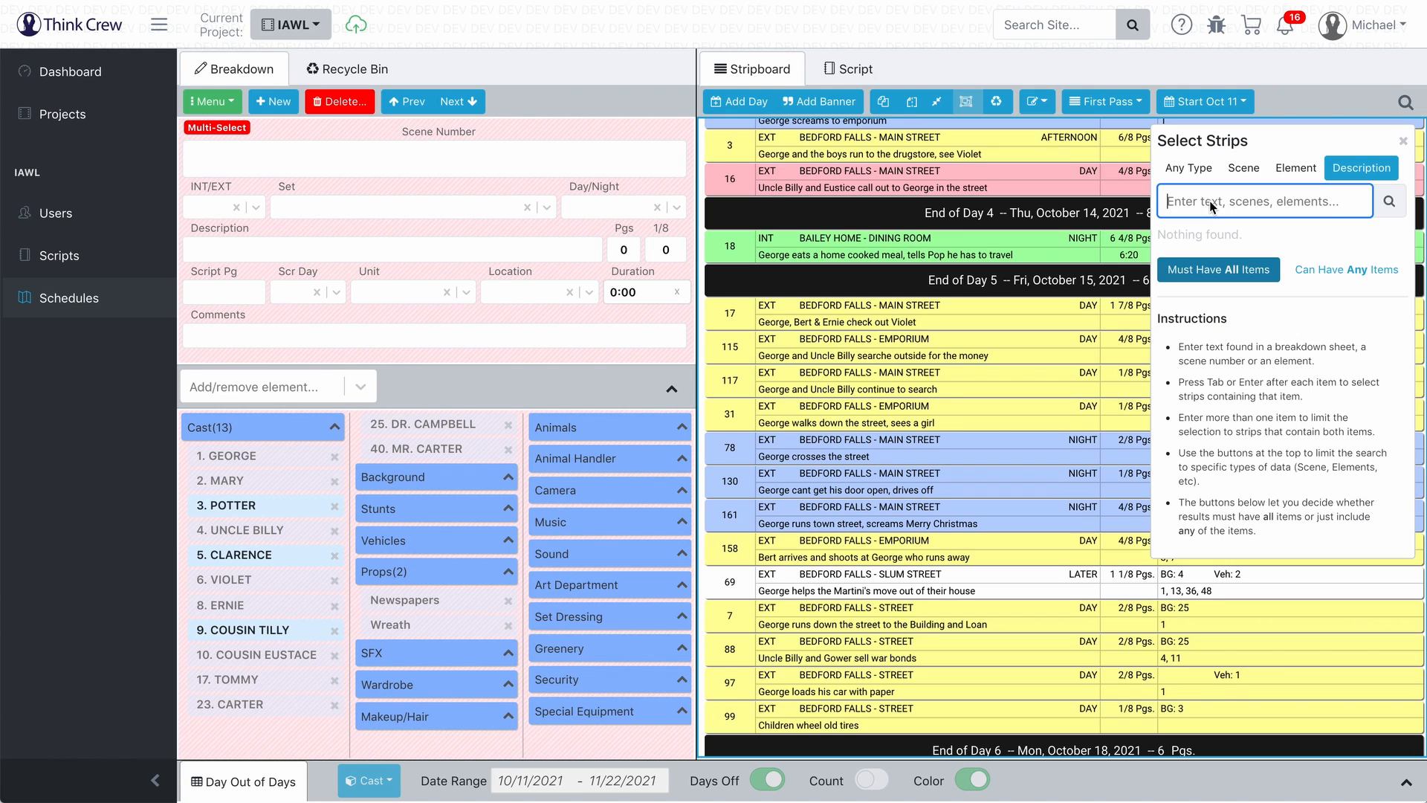
text(move out)
key(Return)
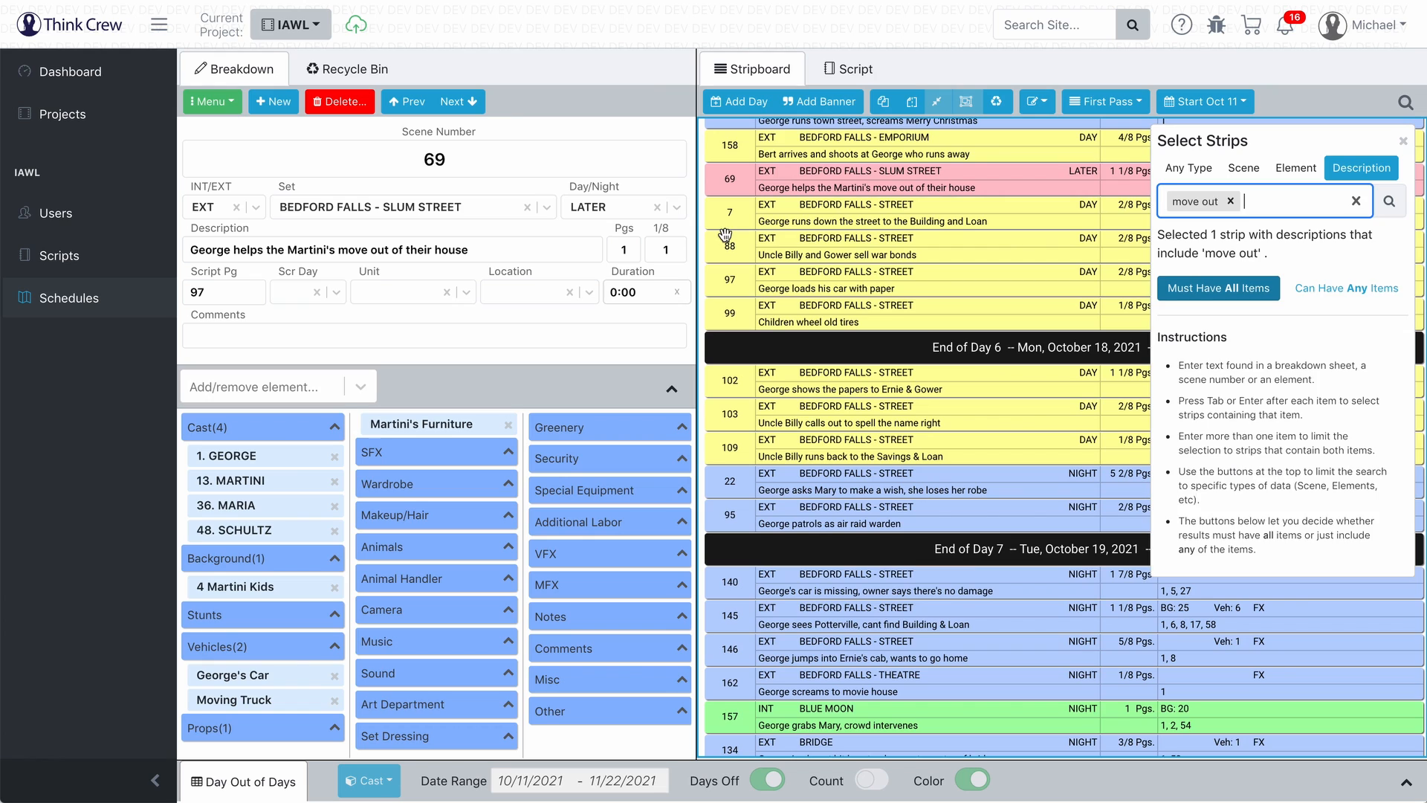
- Select strips by the elements "george" and "mary", trying the any-item match before returning to requiring all items
key(BackSpace)
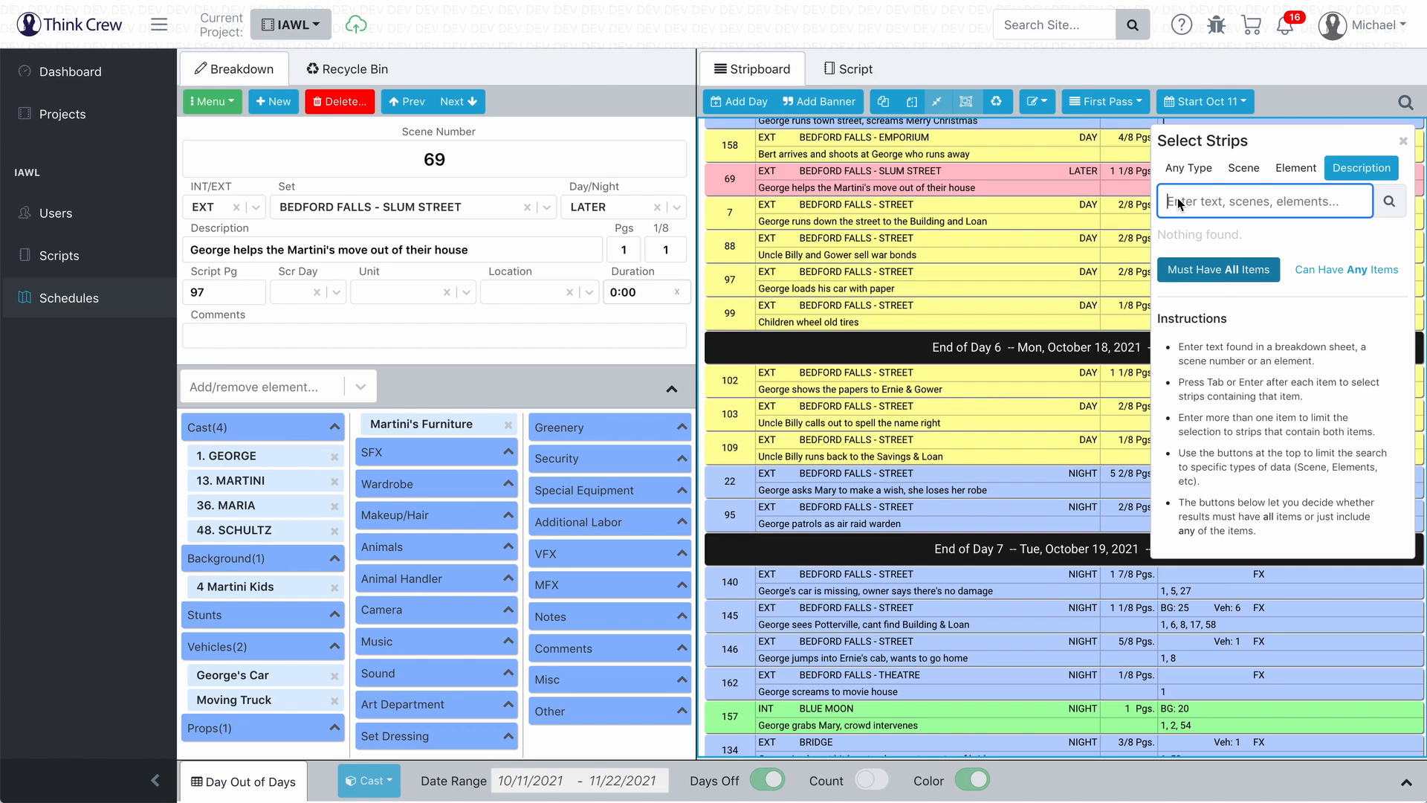
text(go)
key(BackSpace)
text(eorge)
key(Return)
text(mary)
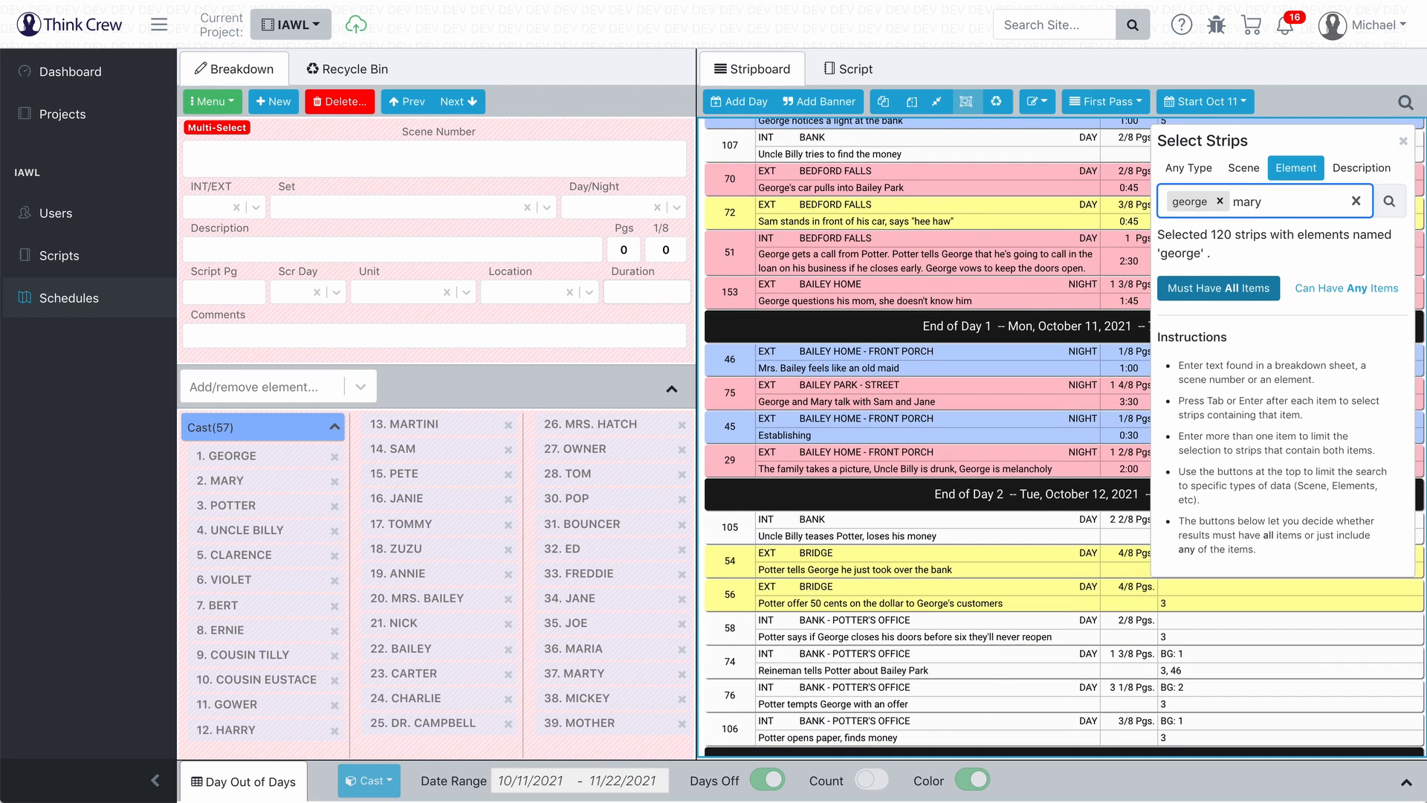
key(Return)
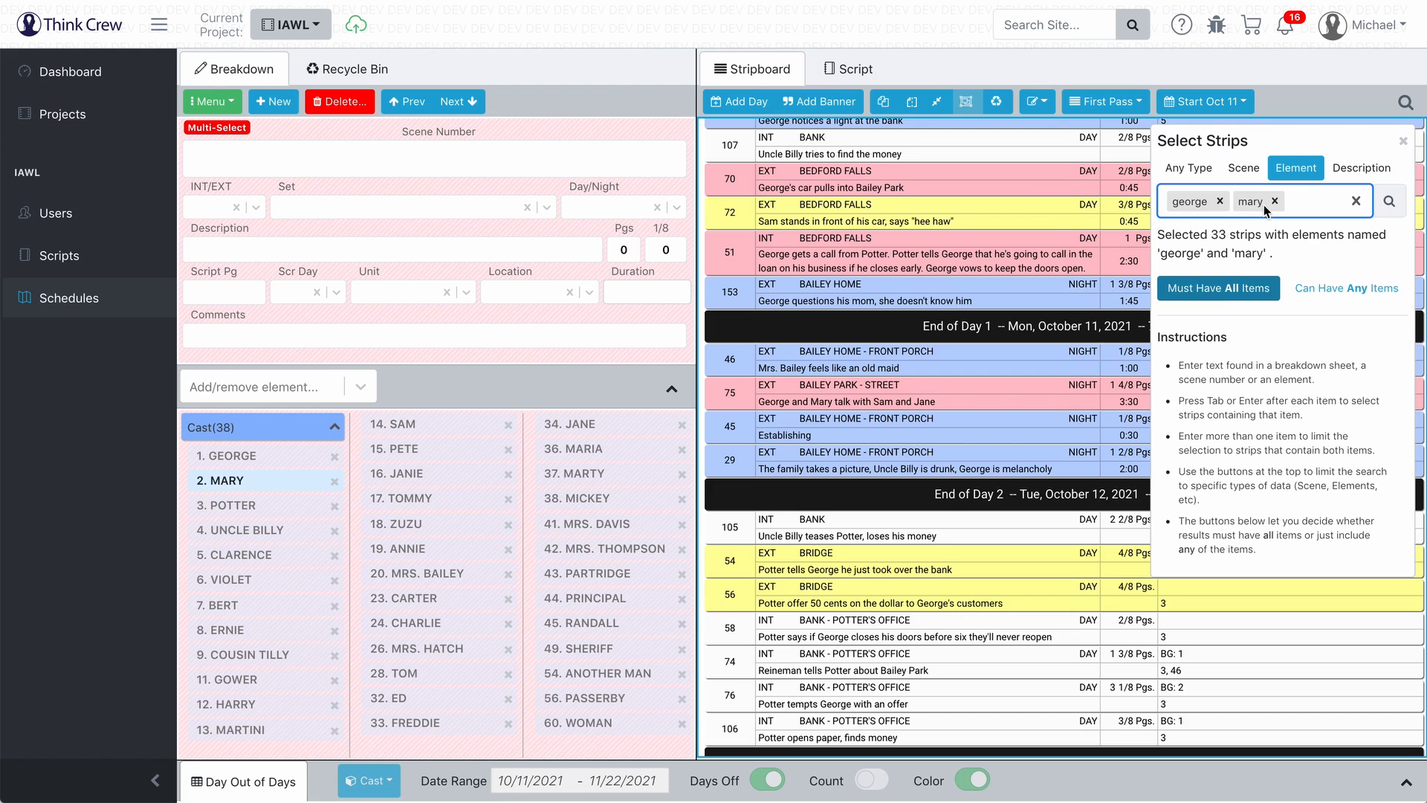
click(1318, 291)
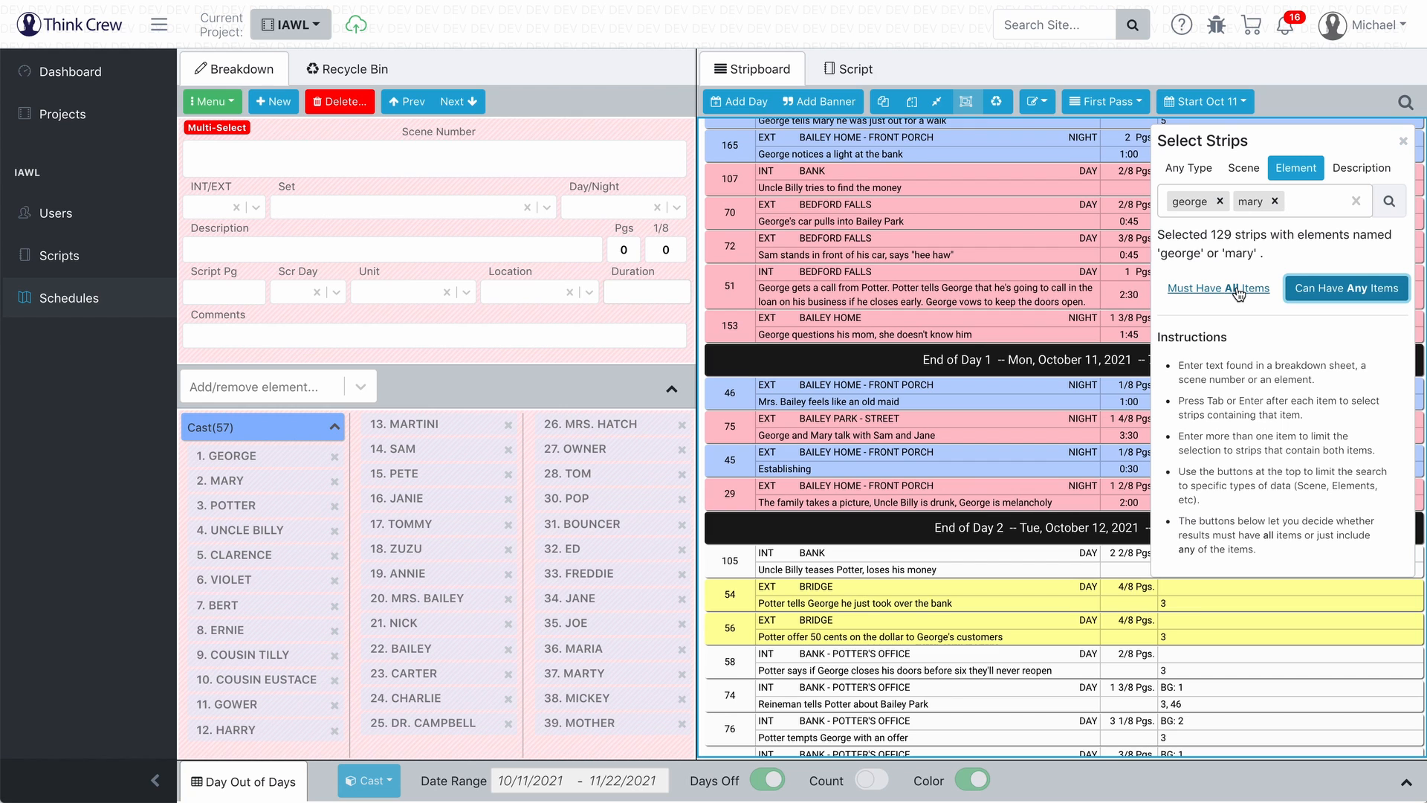
click(1238, 290)
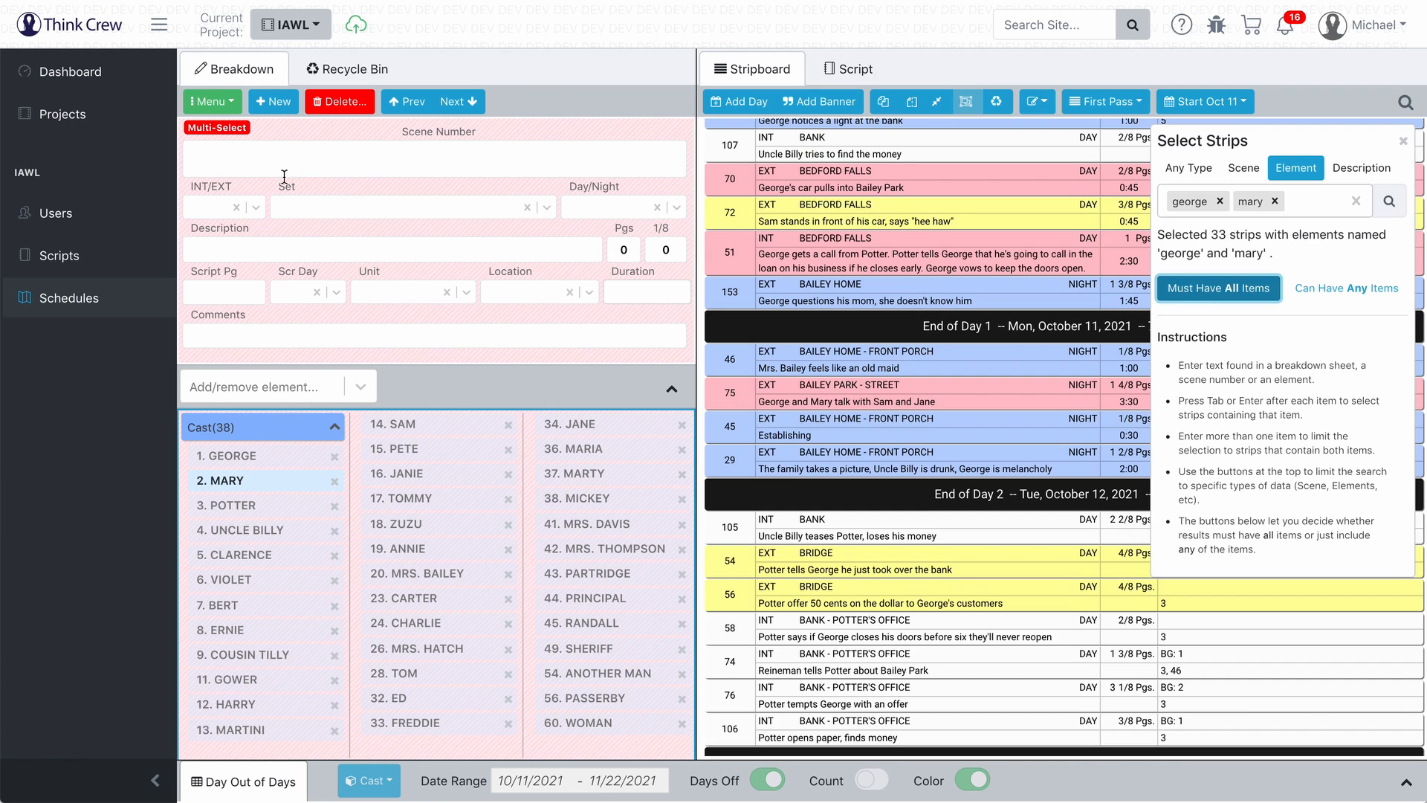
- Add cast member 10. COUSIN EUSTACE to all the selected strips
click(274, 434)
scroll(405, 526, down, 3)
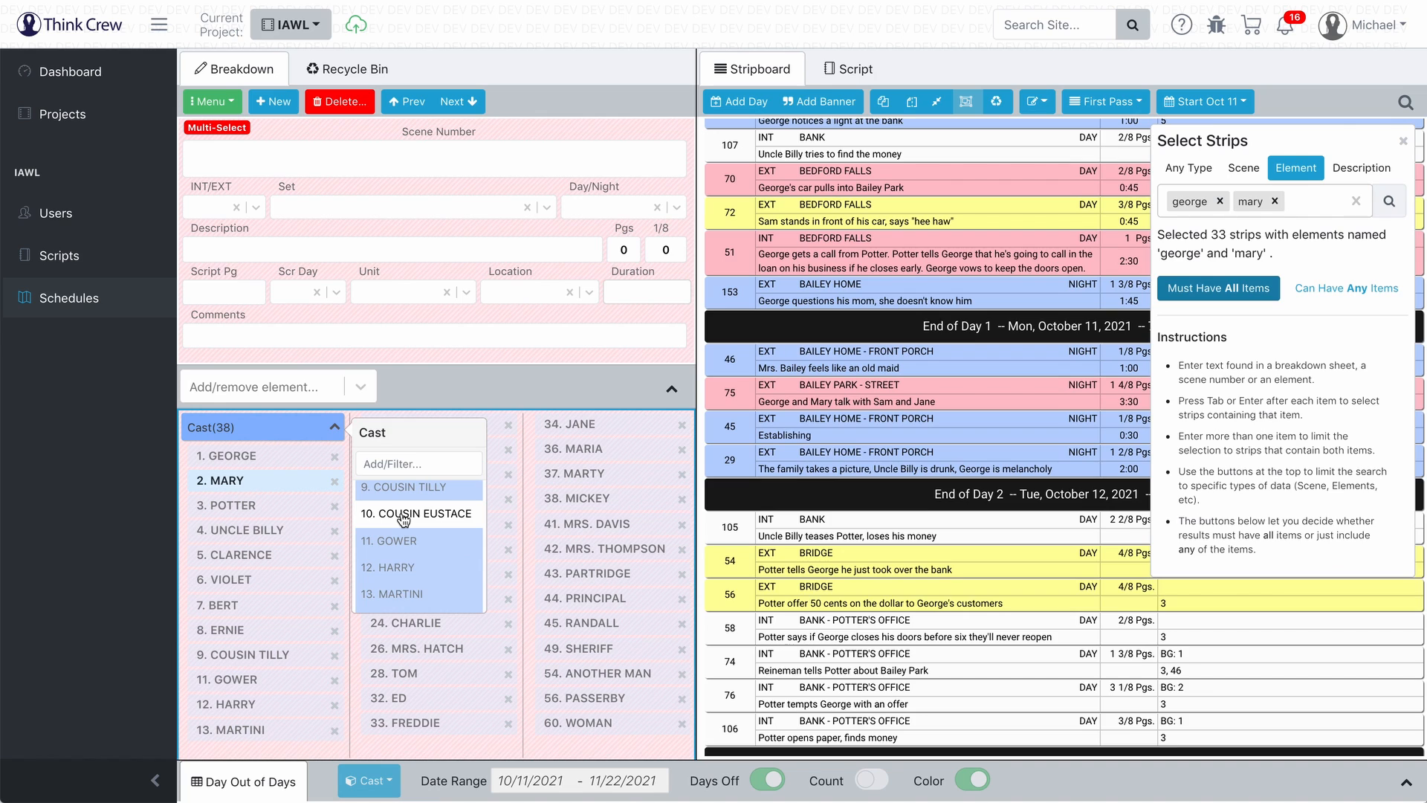
click(404, 518)
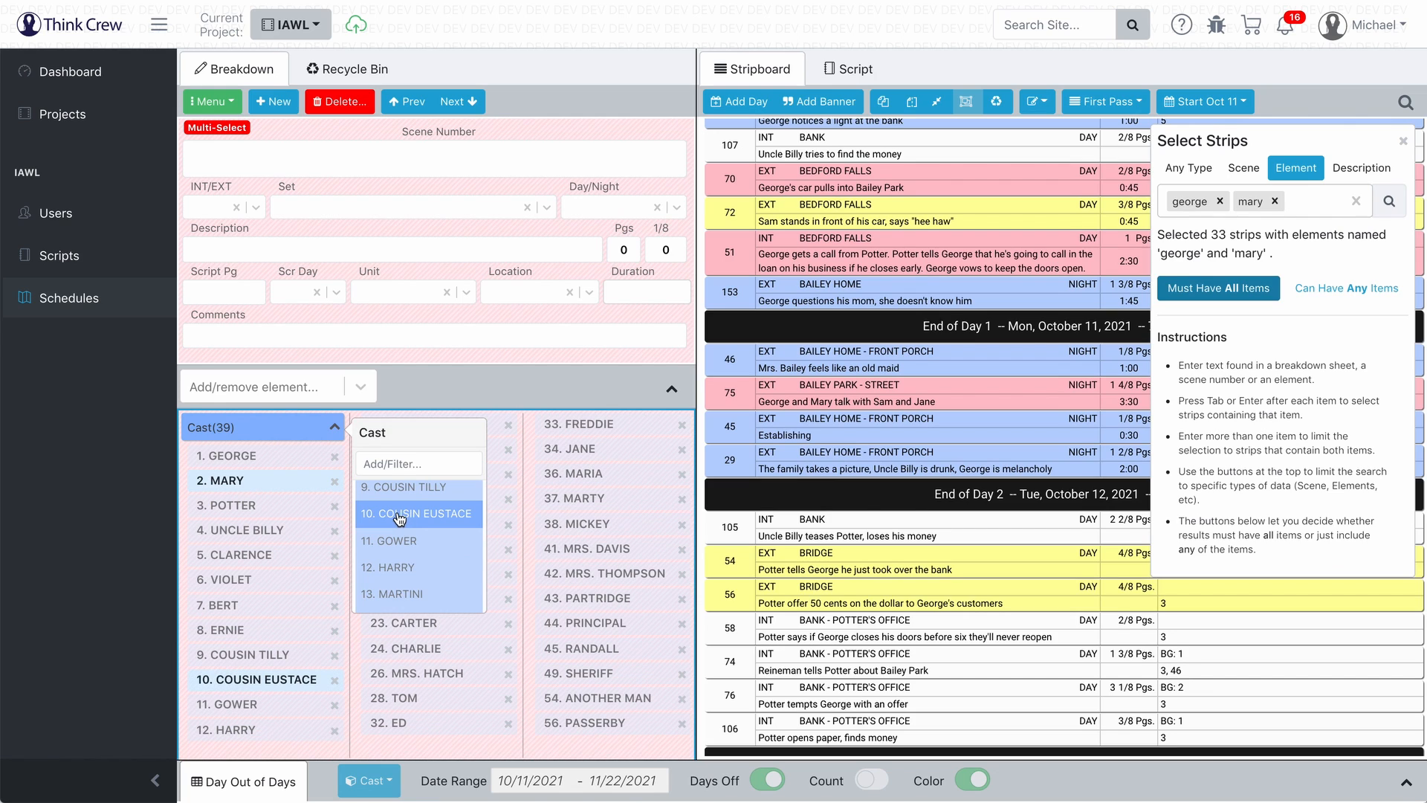